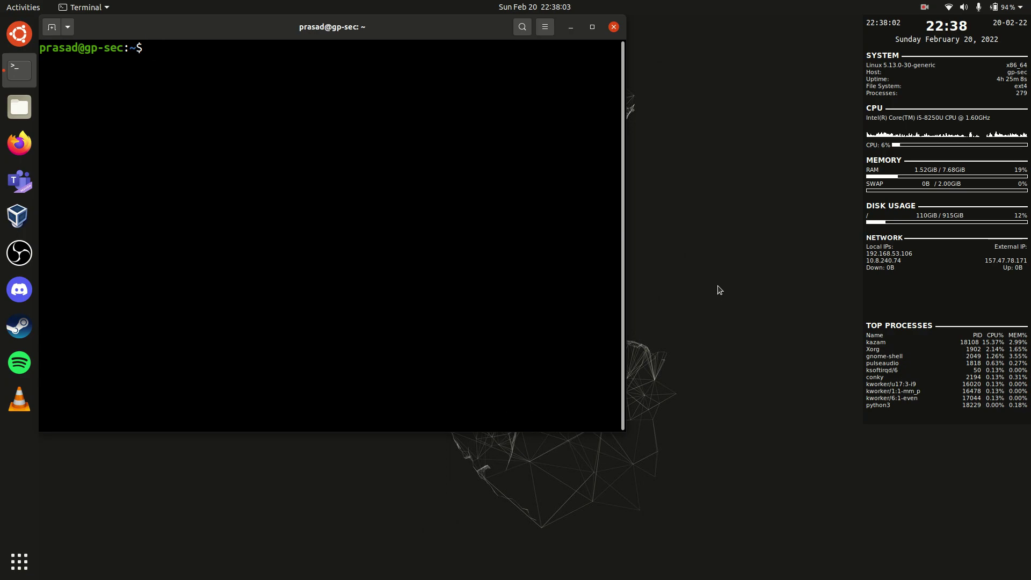
Step: Right-click the desktop to bring up its context menu with Settings
right_click(706, 411)
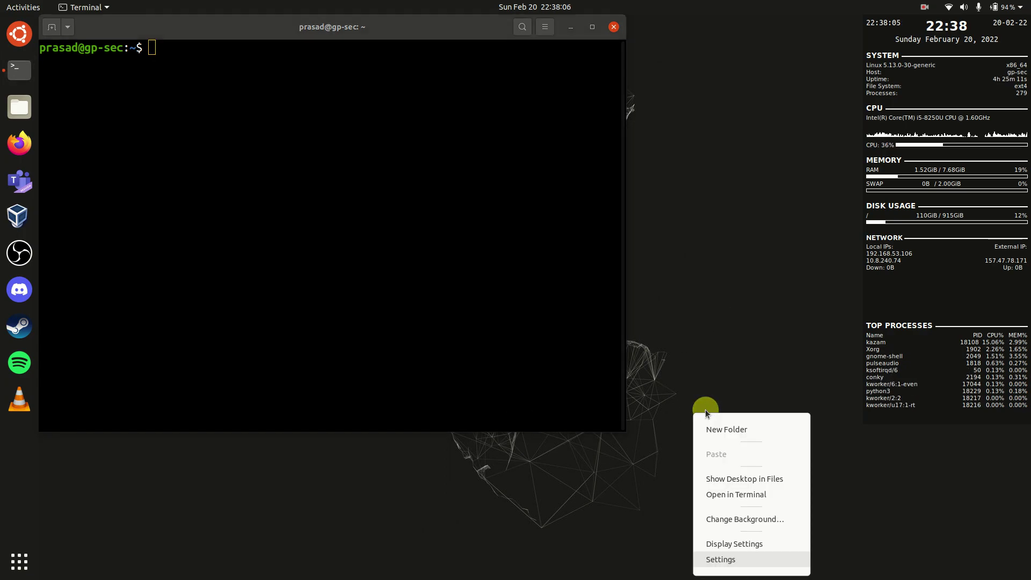
Step: Launch Settings, move its window to the lower right, and bring the terminal forward
click(742, 561)
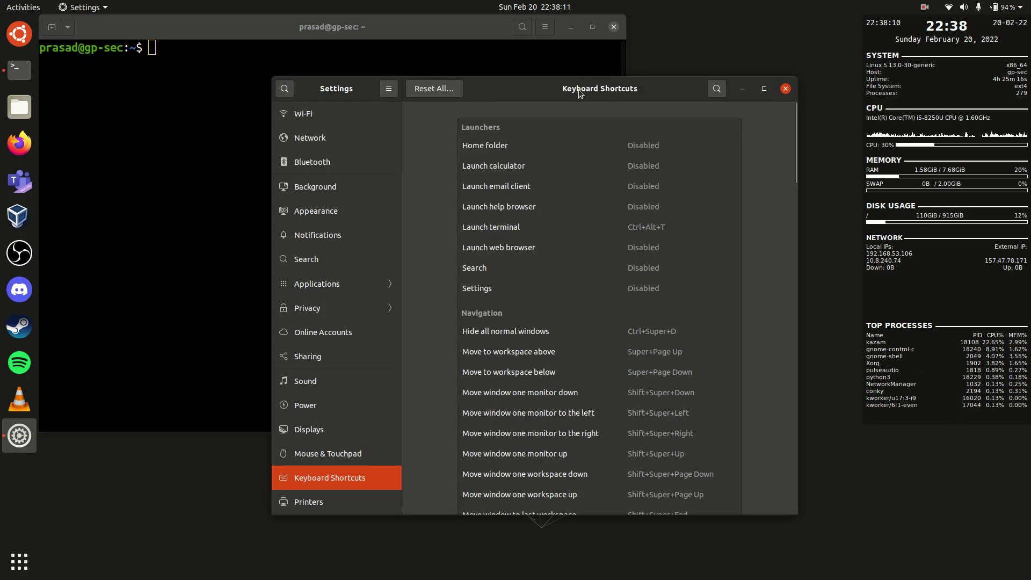
mouse_move(580, 117)
mouse_down()
mouse_move(863, 204)
mouse_move(782, 168)
mouse_up()
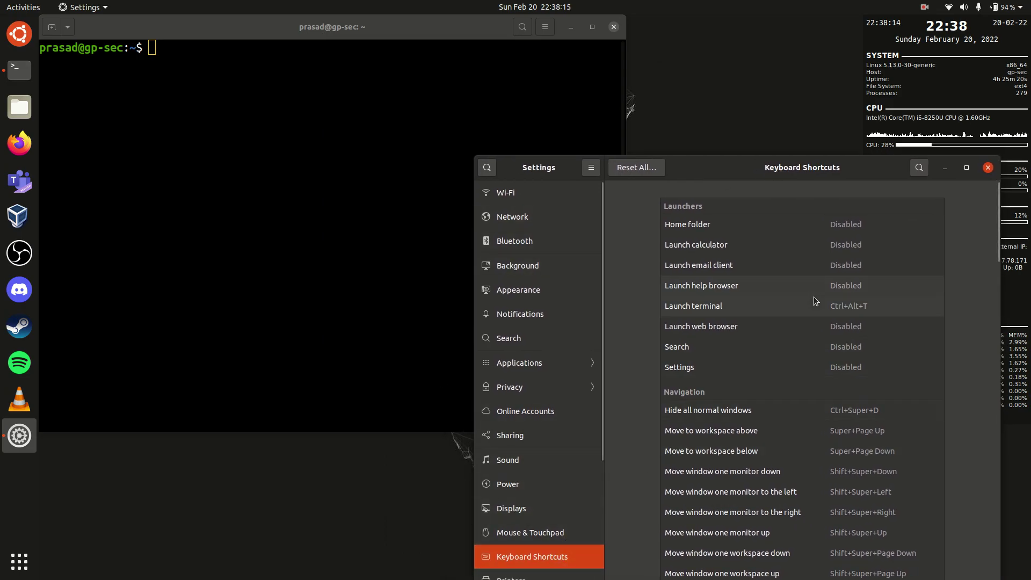
scroll(814, 302, down, 2)
scroll(815, 302, down, 5)
scroll(815, 301, down, 5)
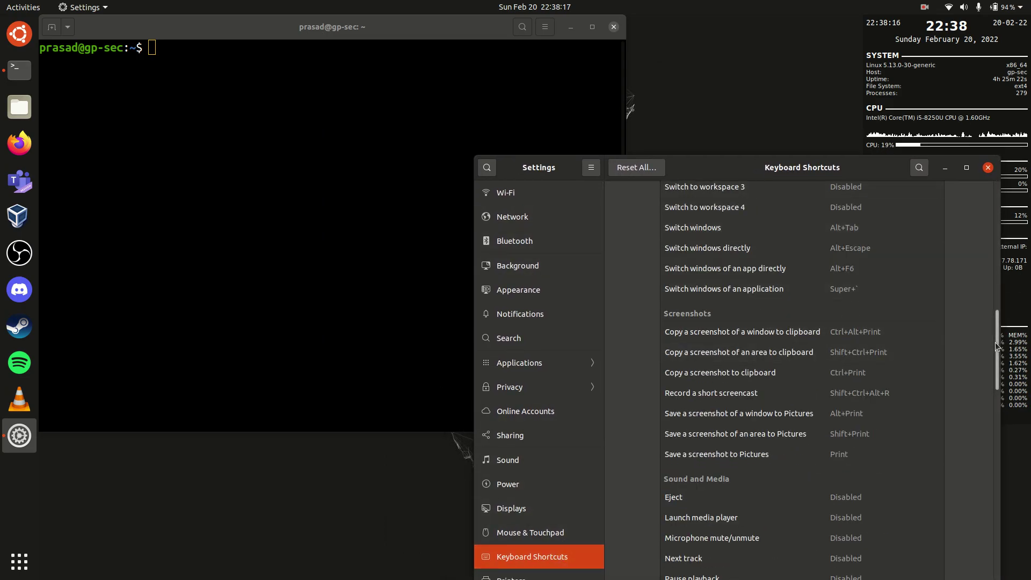
drag(995, 343, 992, 568)
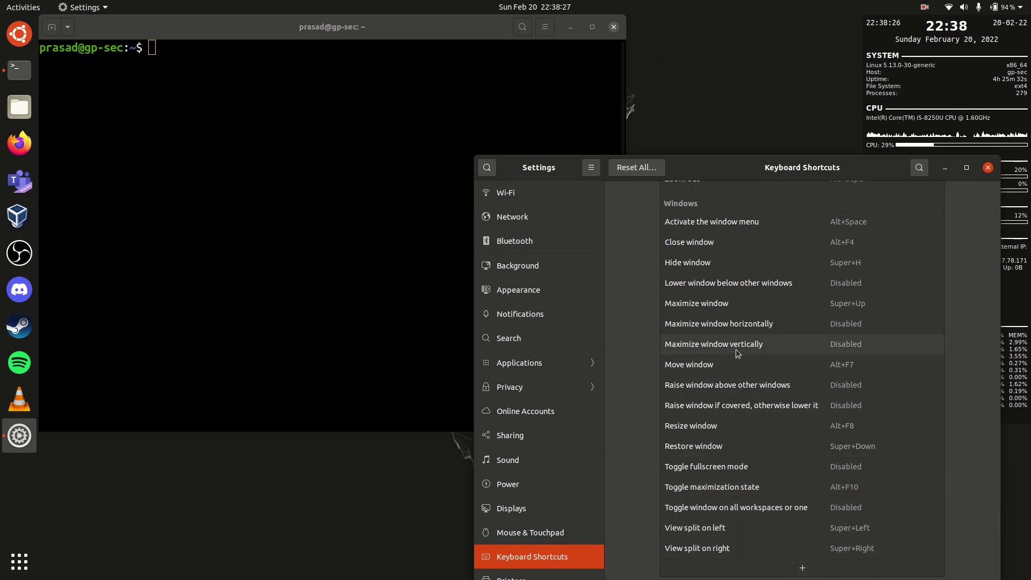
click(309, 151)
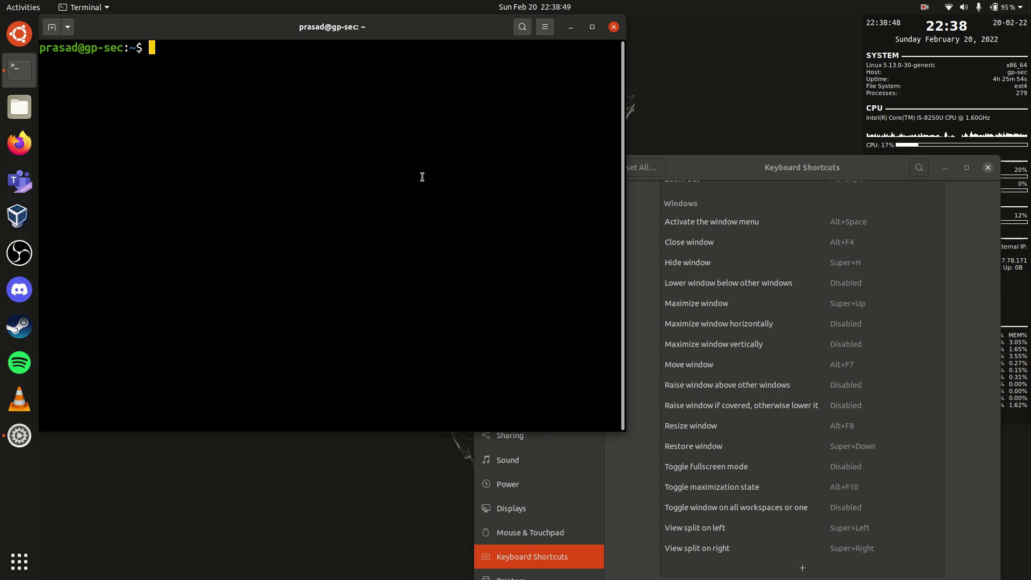
Step: Enter 'shutdown -r now' at the terminal prompt unexecuted, fixing a typo, then refocus Settings
click(422, 203)
text(sh)
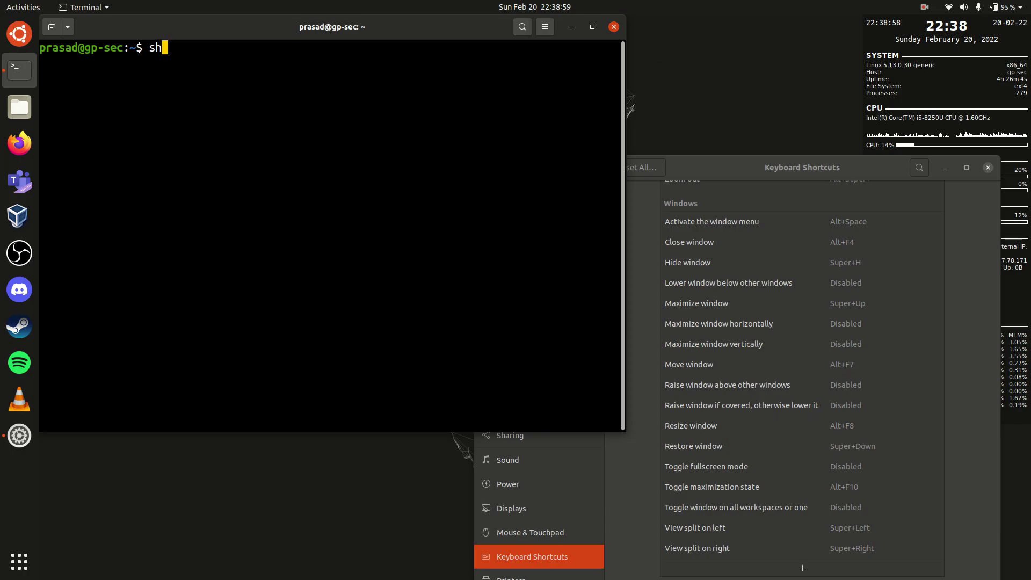
text(utdon)
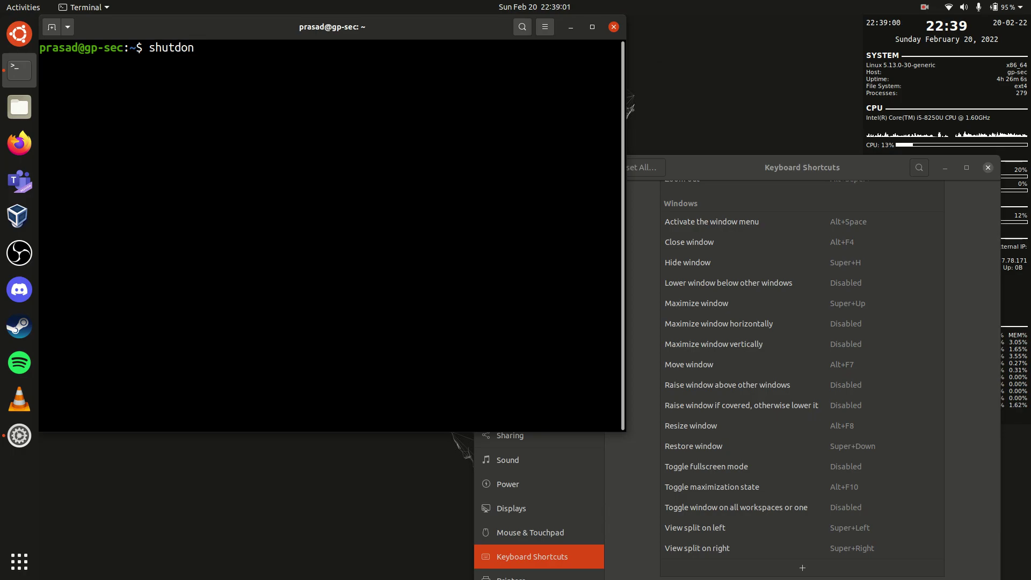
key(BackSpace)
text(wn )
text(-r )
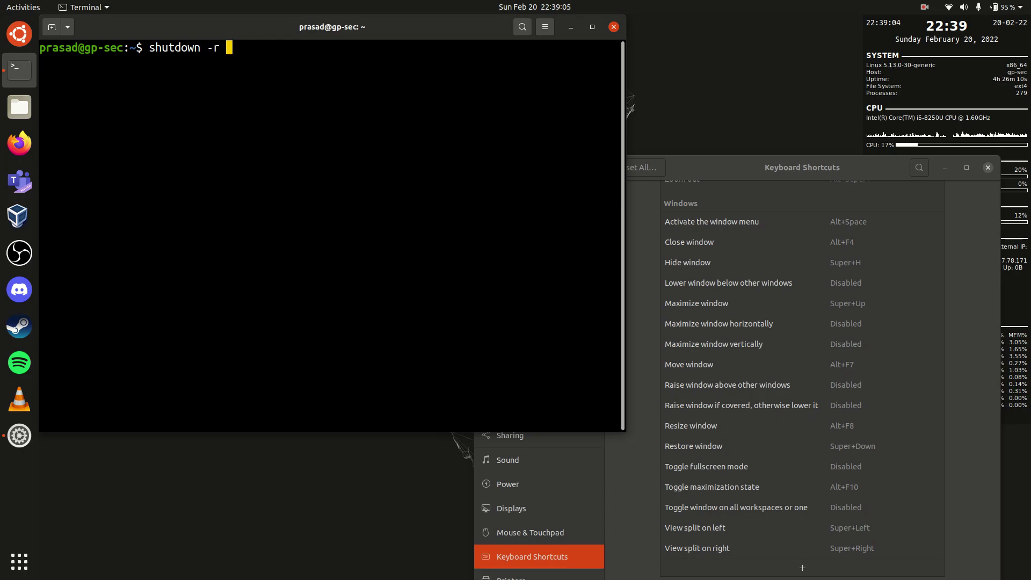
text(now)
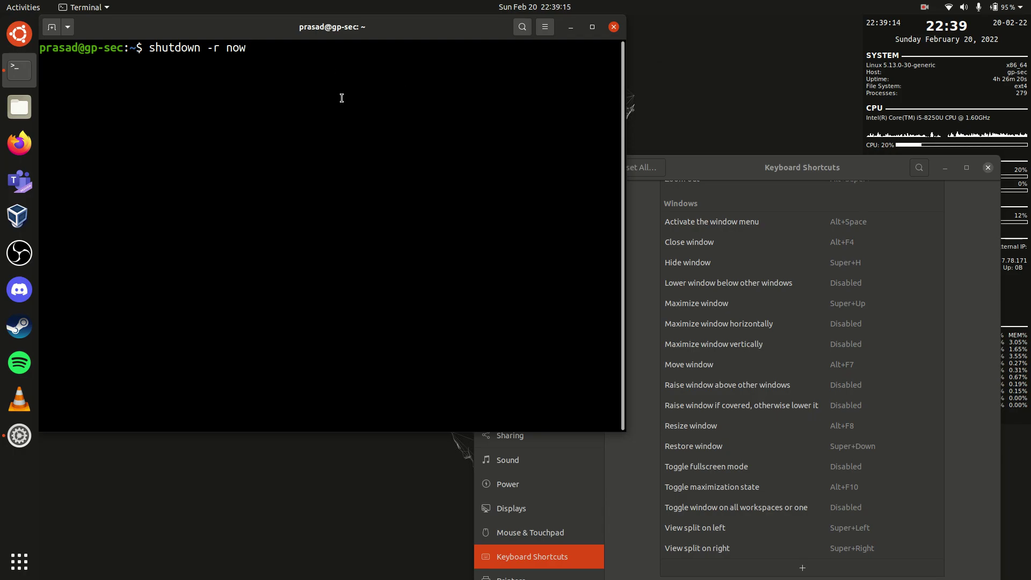
click(985, 314)
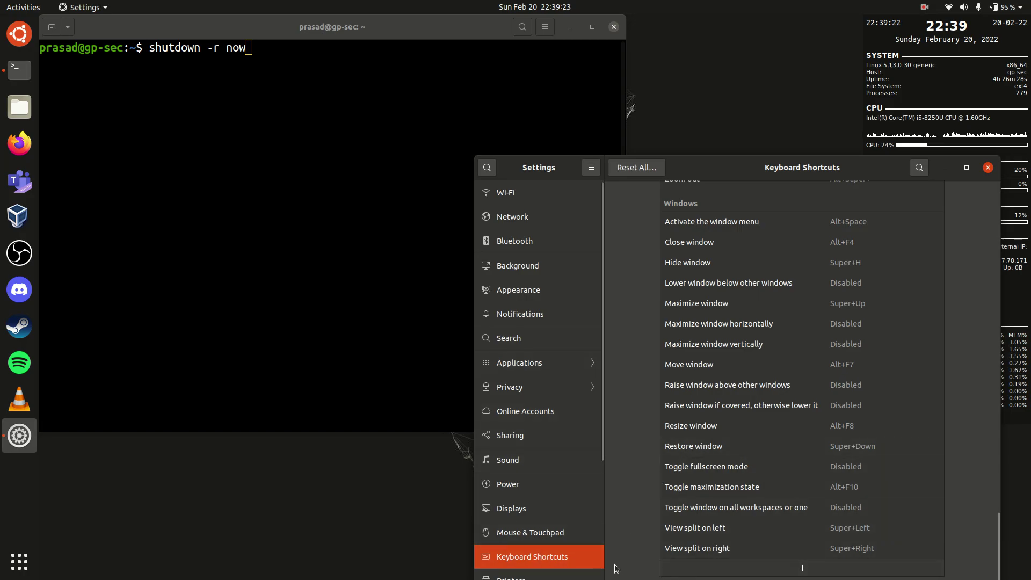
Step: Add a custom shortcut named 'restart' and place the cursor in its Command field
click(778, 569)
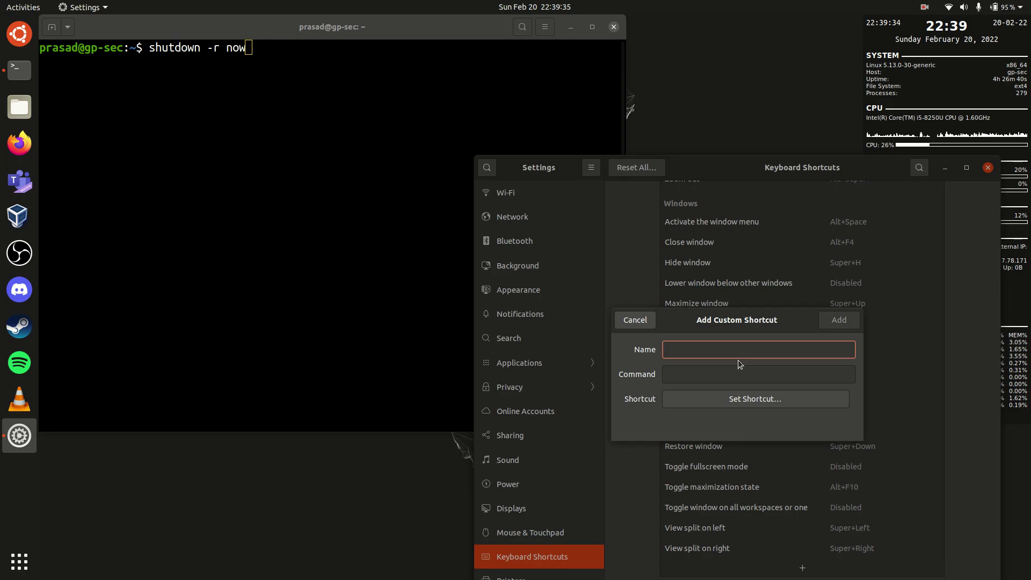
text(resta)
text(rt)
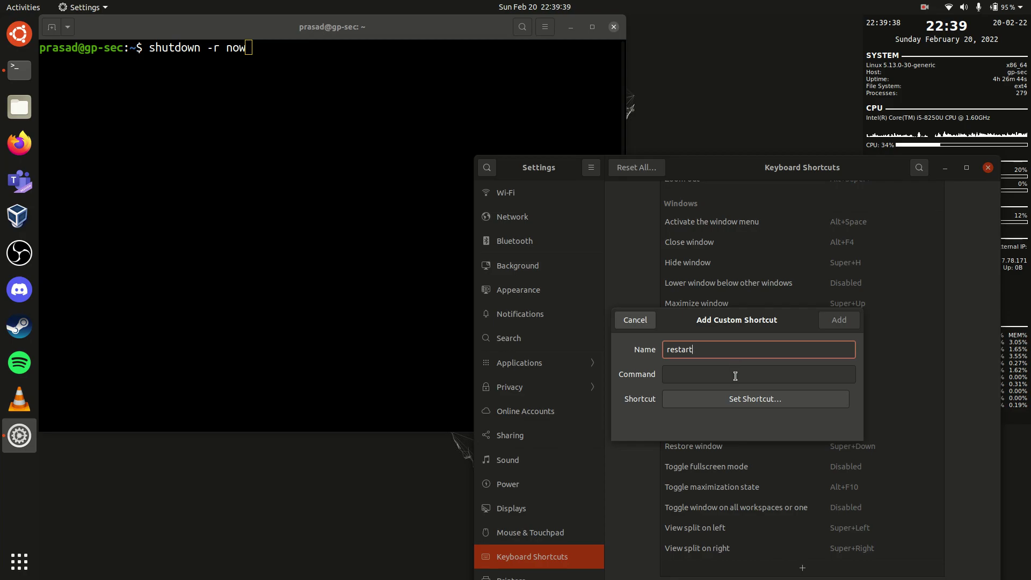
click(734, 374)
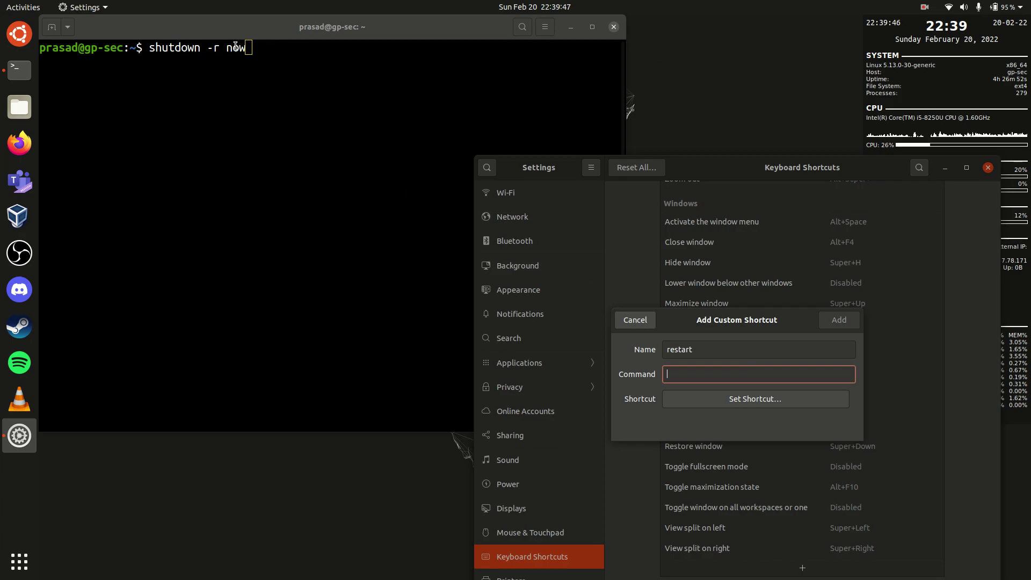
click(691, 375)
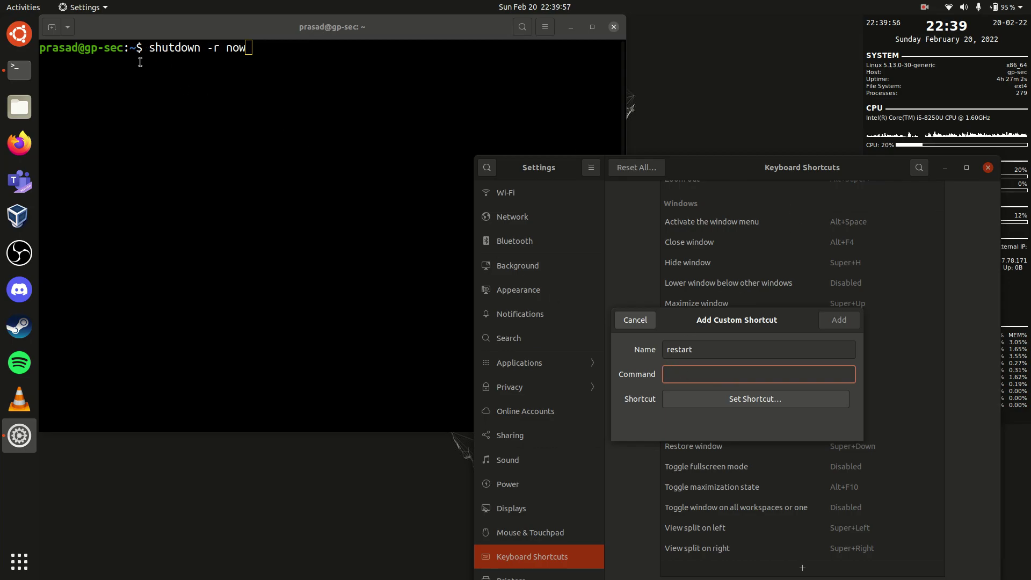
Step: Copy 'shutdown -r now' from the terminal and return to the shortcut's Command field
click(147, 50)
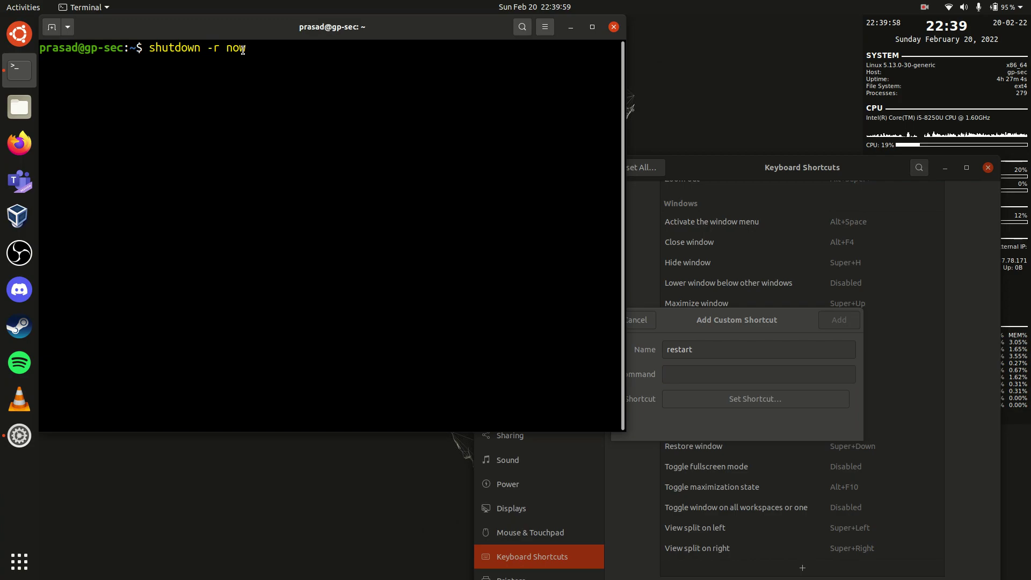
click(191, 48)
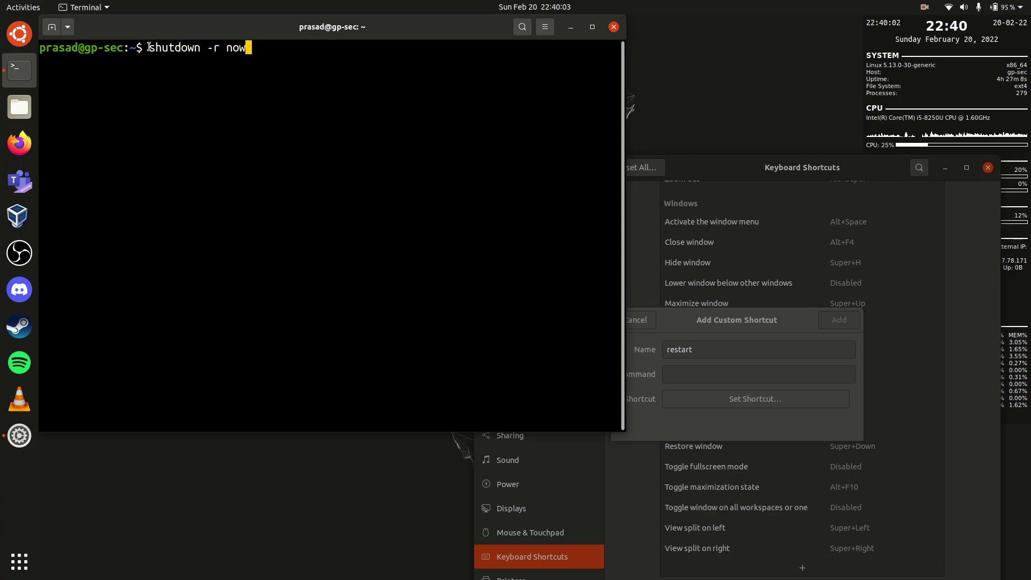
click(148, 48)
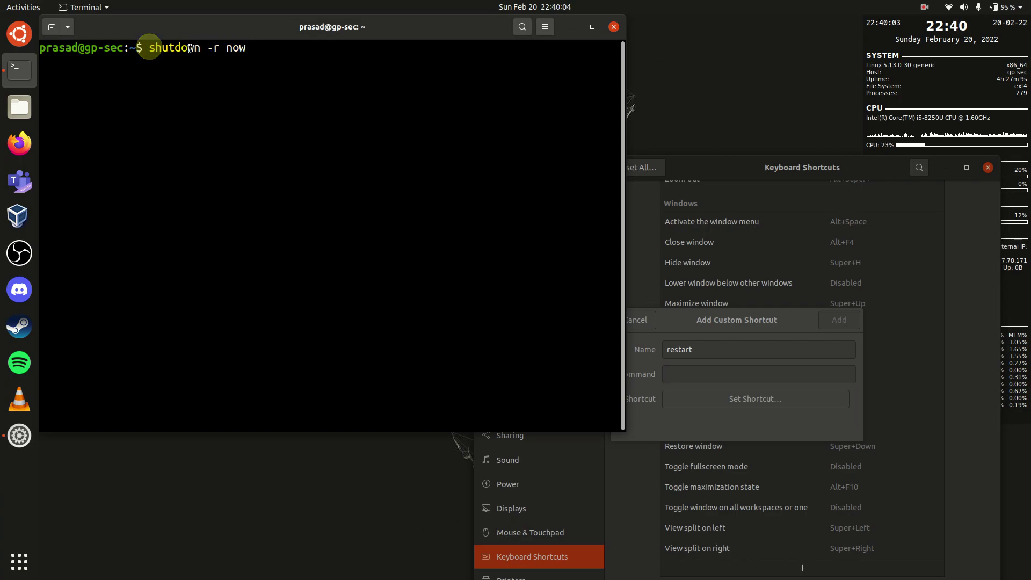
right_click(241, 47)
click(245, 52)
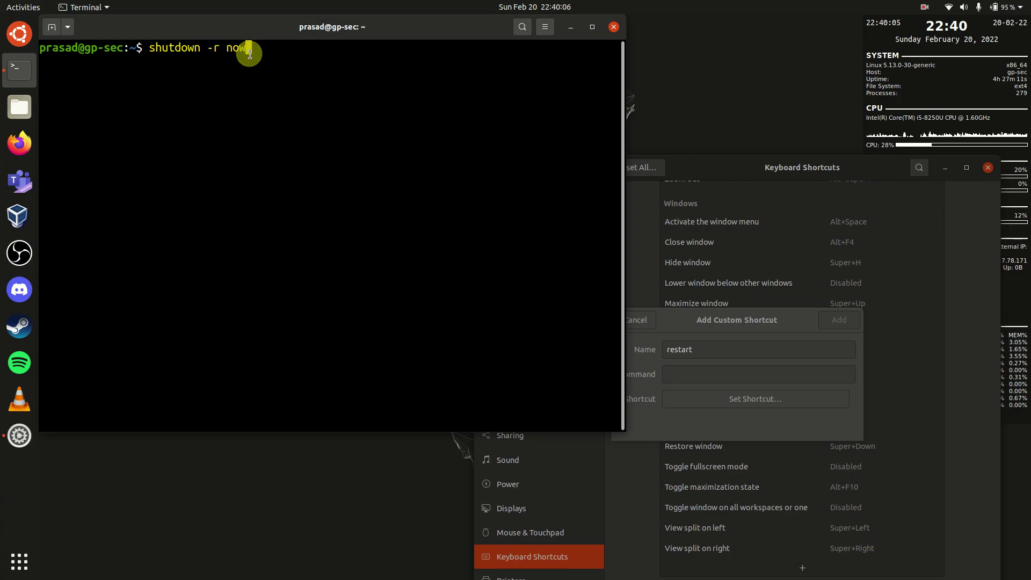
click(726, 375)
Step: Paste 'shutdown -r now' as the restart command and assign Ctrl+Alt+R
text(shutdown -r now)
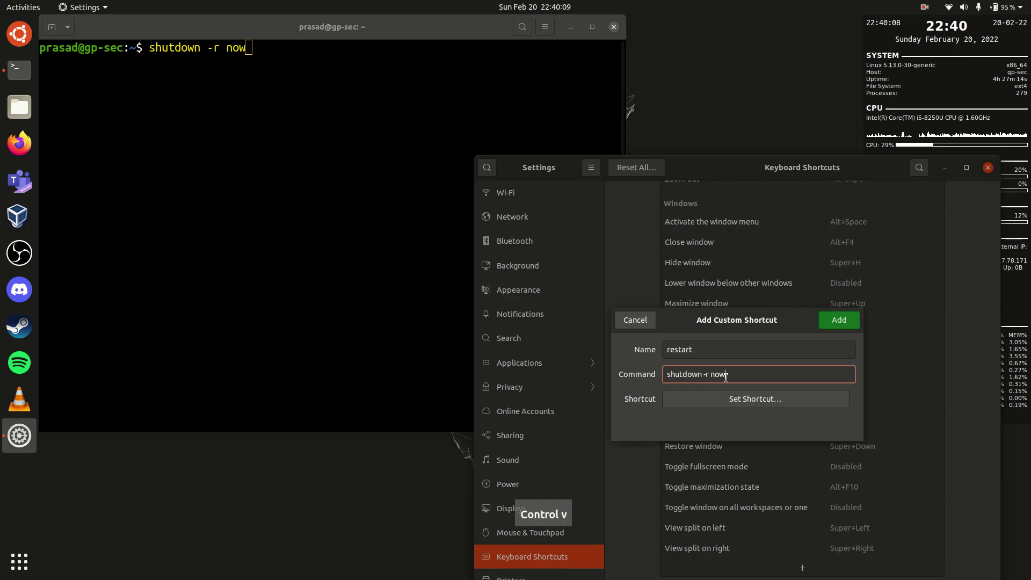
click(742, 402)
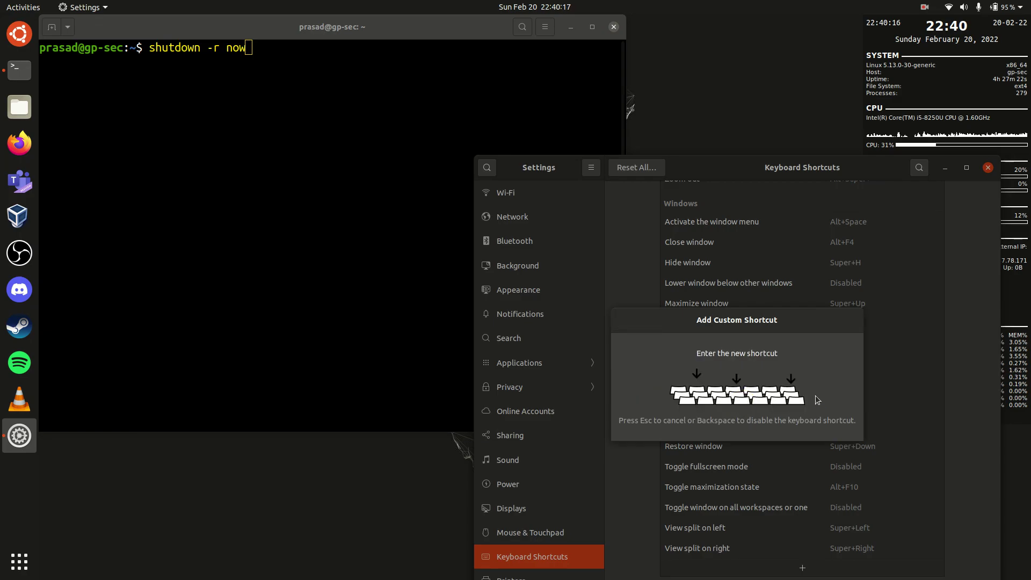
key(ctrl)
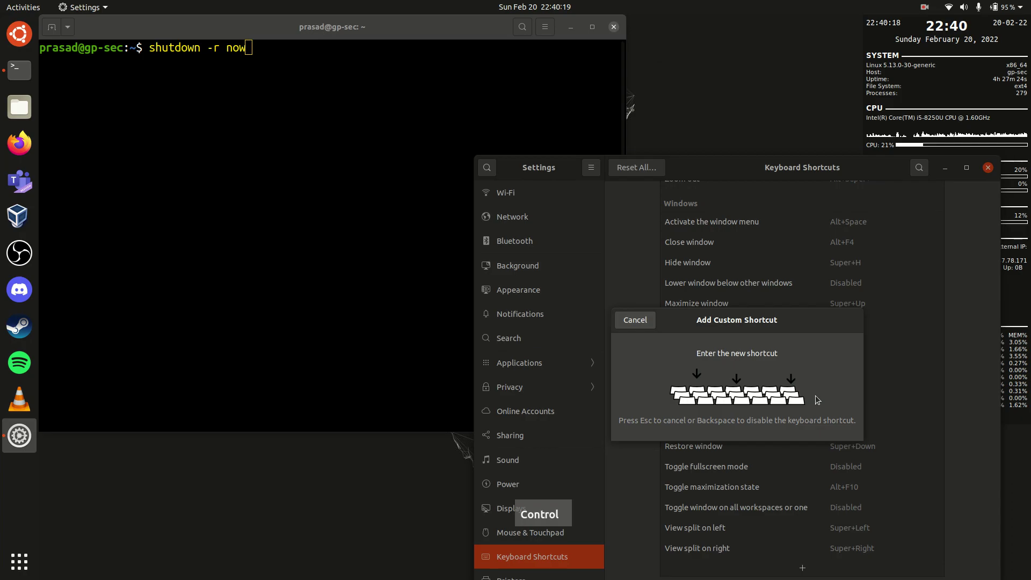
key(alt)
key(ctrl+alt+r)
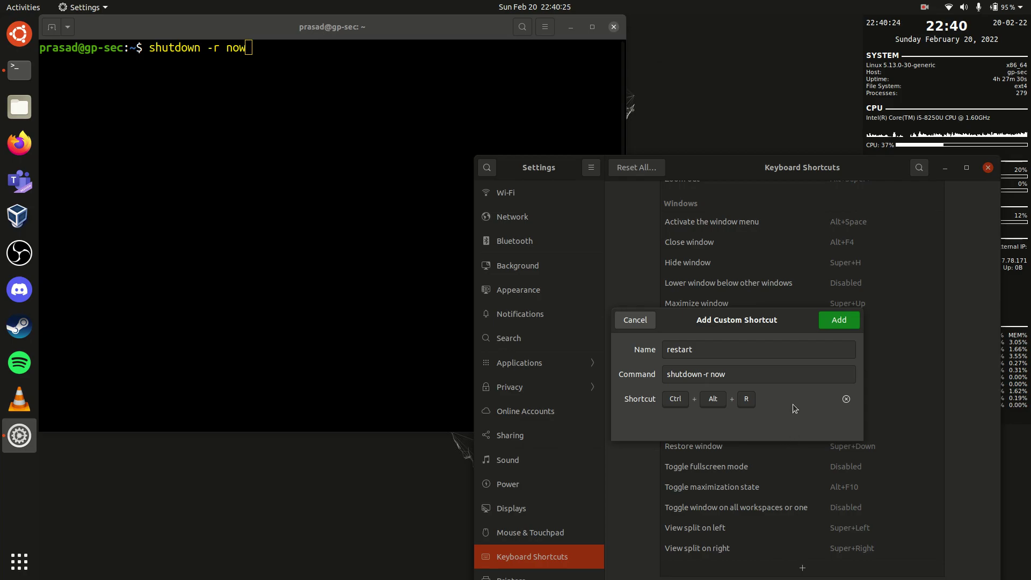
Step: Add the 'restart' Ctrl+Alt+R shortcut, then switch to the terminal and back to Settings
click(849, 324)
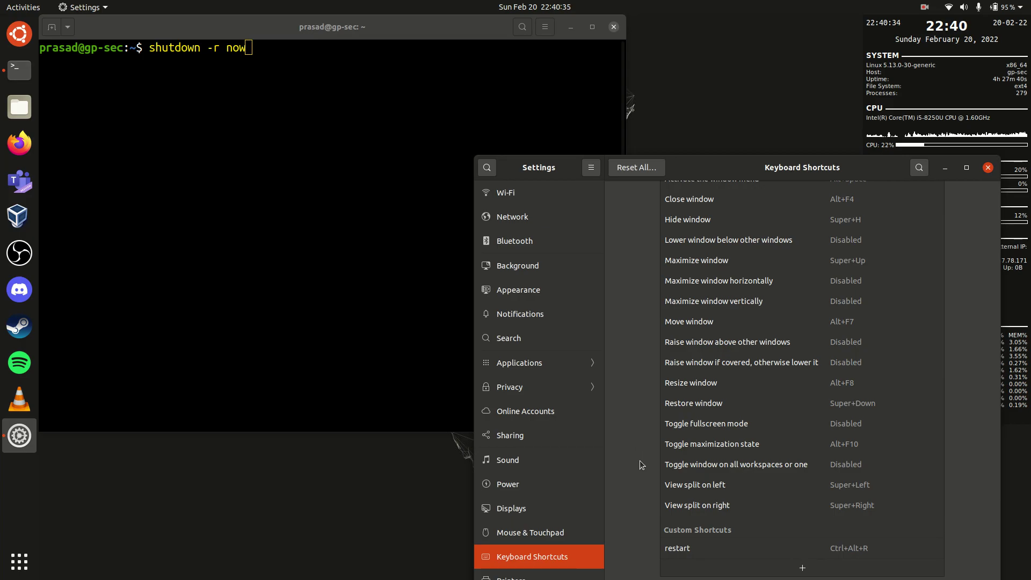
key(ctrl)
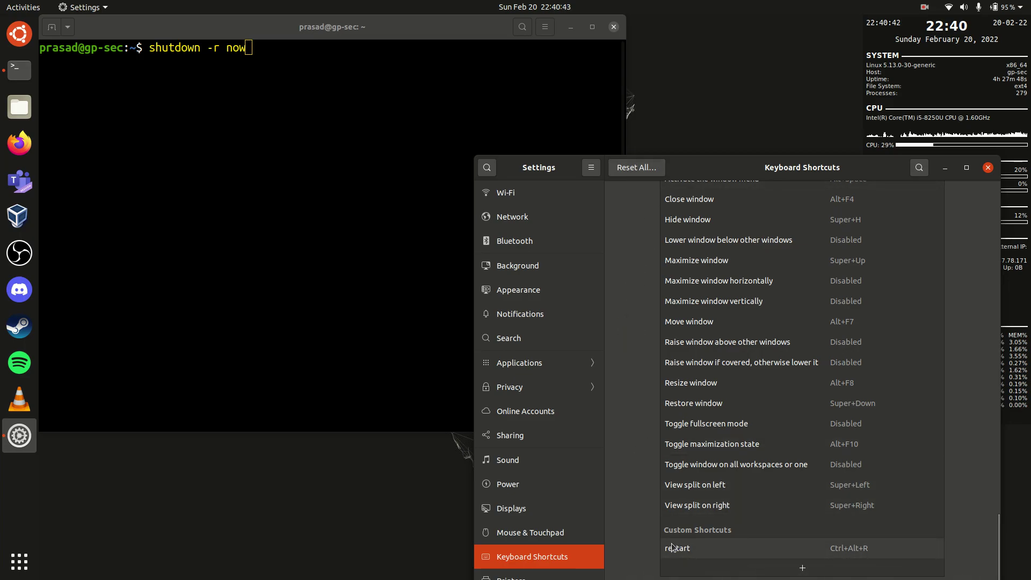
click(391, 261)
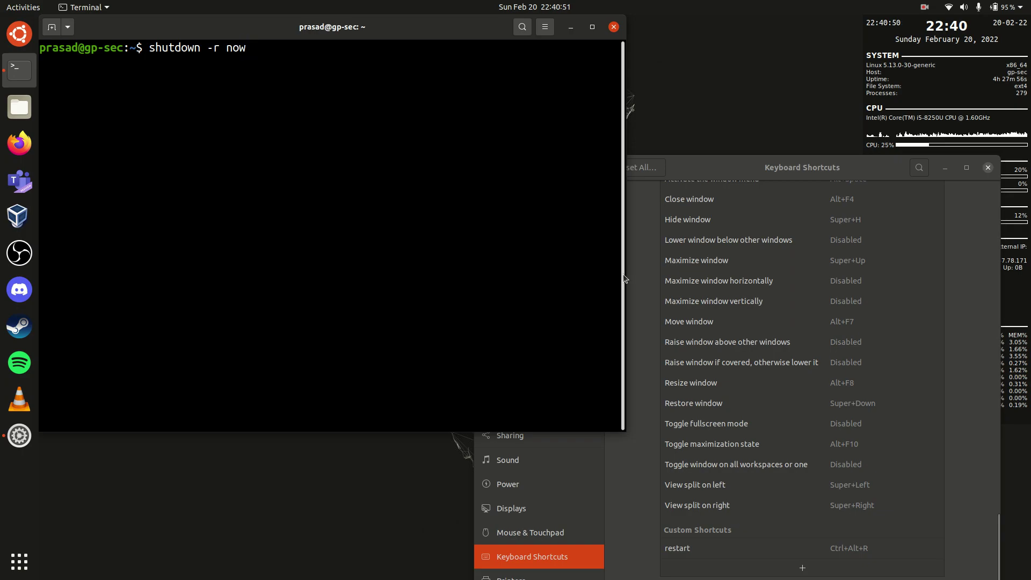
click(644, 257)
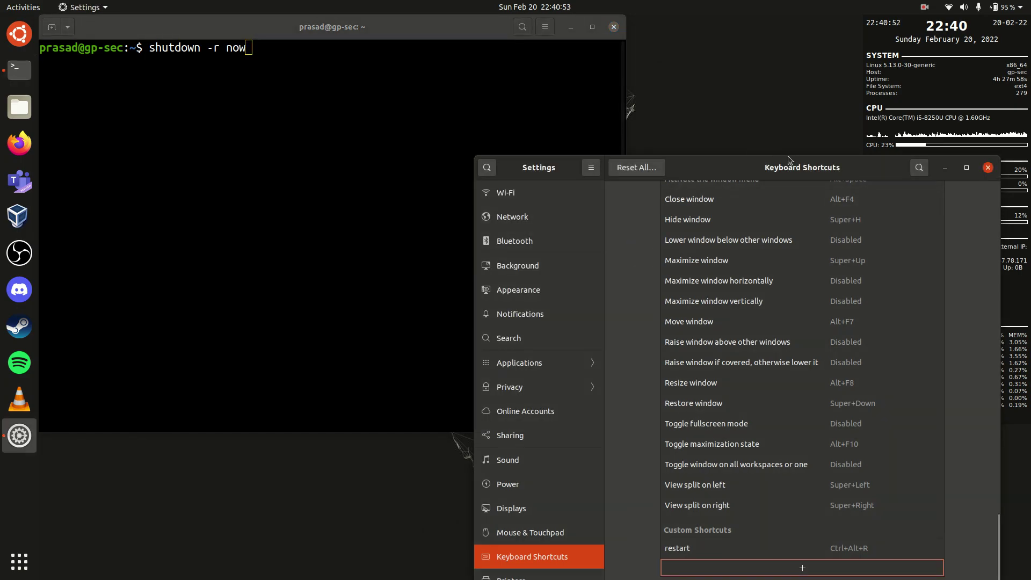